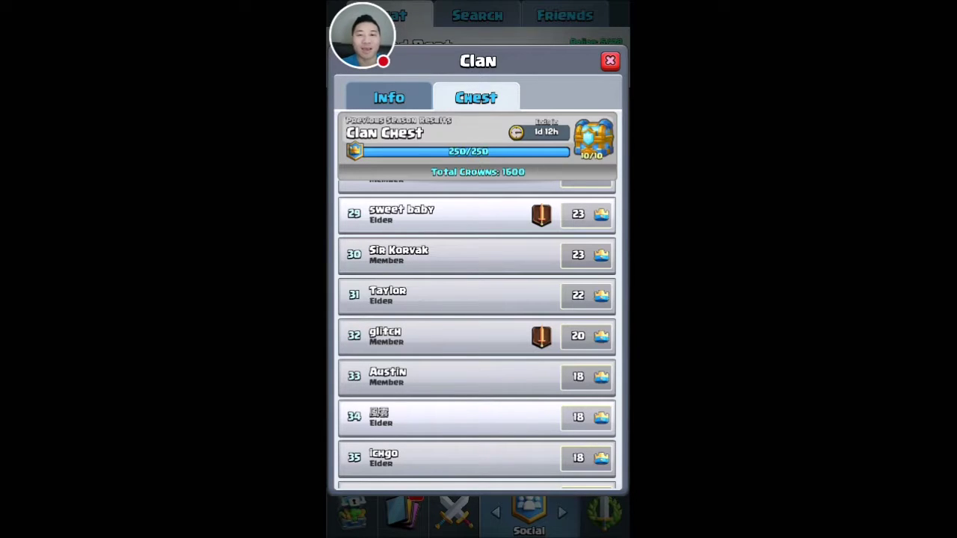
# Review the crown contributions of the lower-ranked members in the Clan Chest results
pyautogui.scroll(-7, 477, 335)
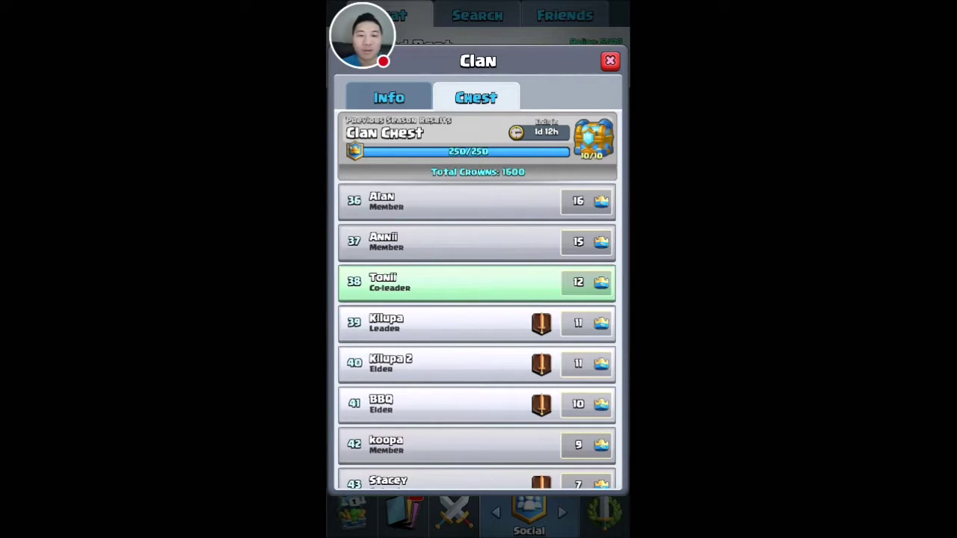
pyautogui.scroll(-5, 478, 335)
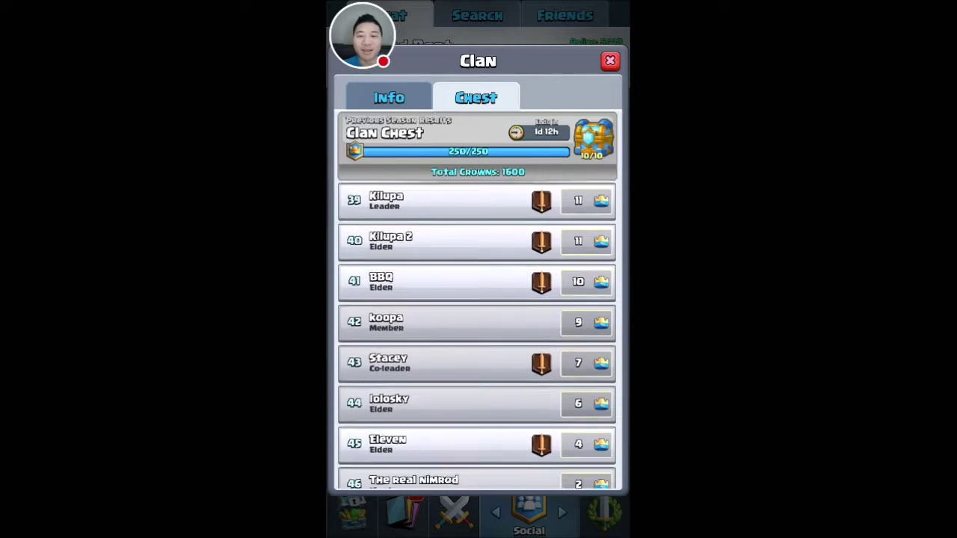
pyautogui.scroll(-2, 478, 335)
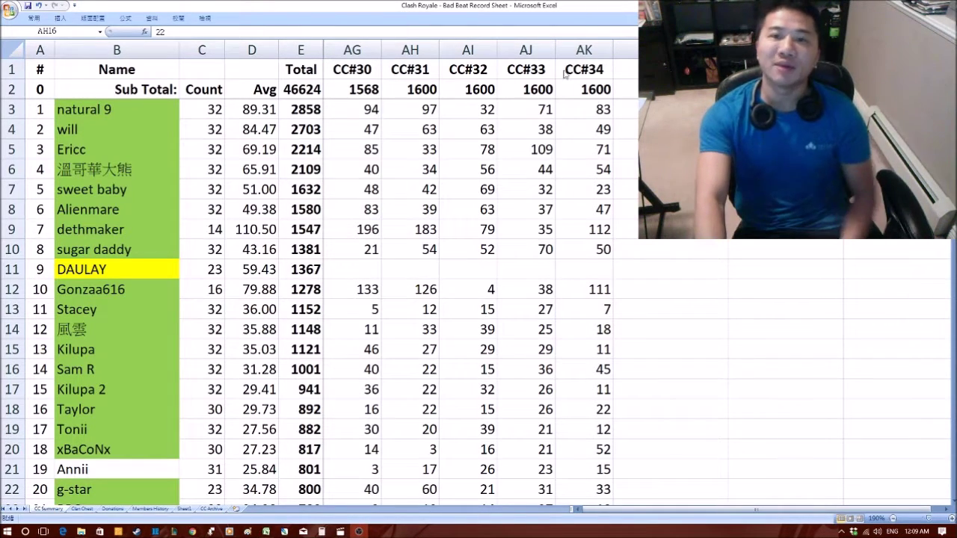
# Switch to the Bad Beat Record Sheet in Excel and review the CC#34 scores and averages of the members ranked 1 to 20
pyautogui.hotkey('alt', 'Tab')
pyautogui.click(580, 49)
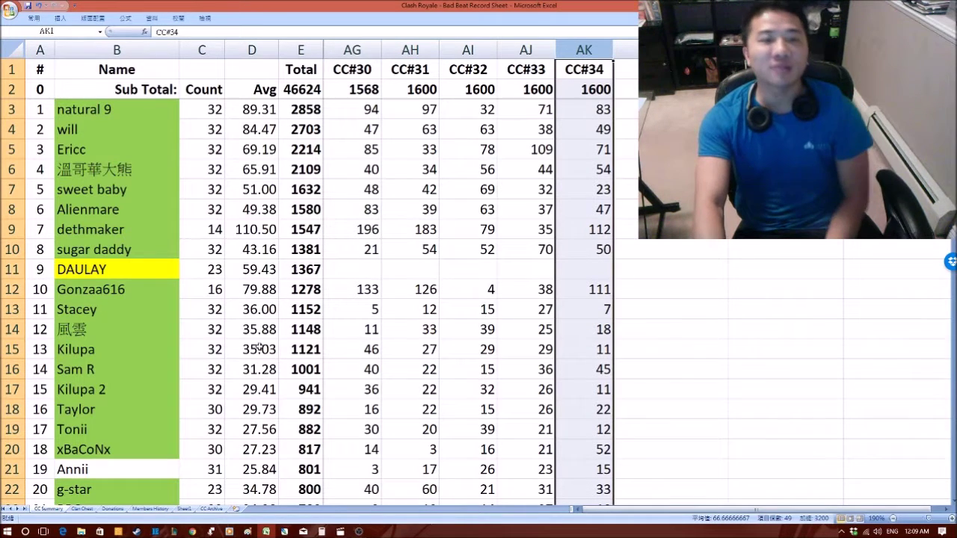
pyautogui.moveTo(116, 111); pyautogui.dragTo(87, 489)
pyautogui.click(263, 406)
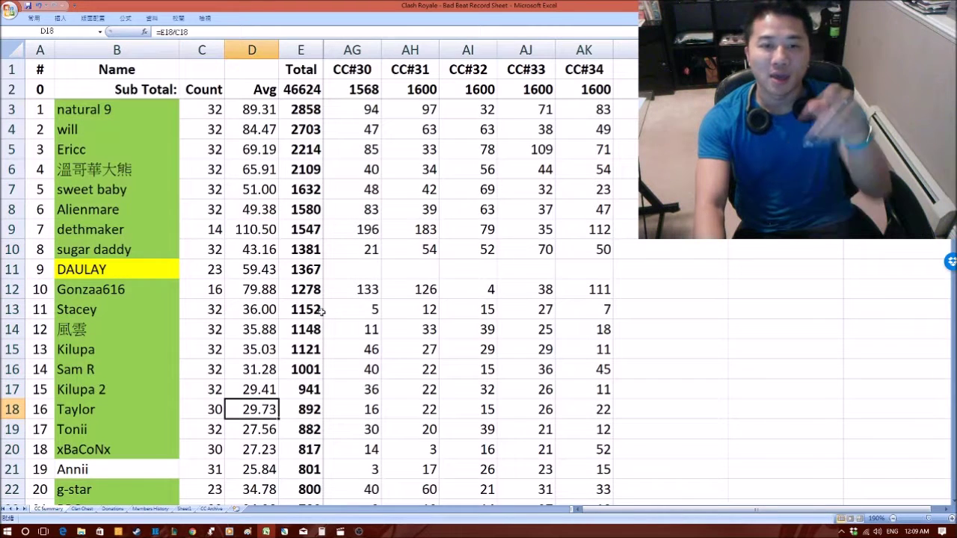
pyautogui.click(416, 251)
pyautogui.click(102, 467)
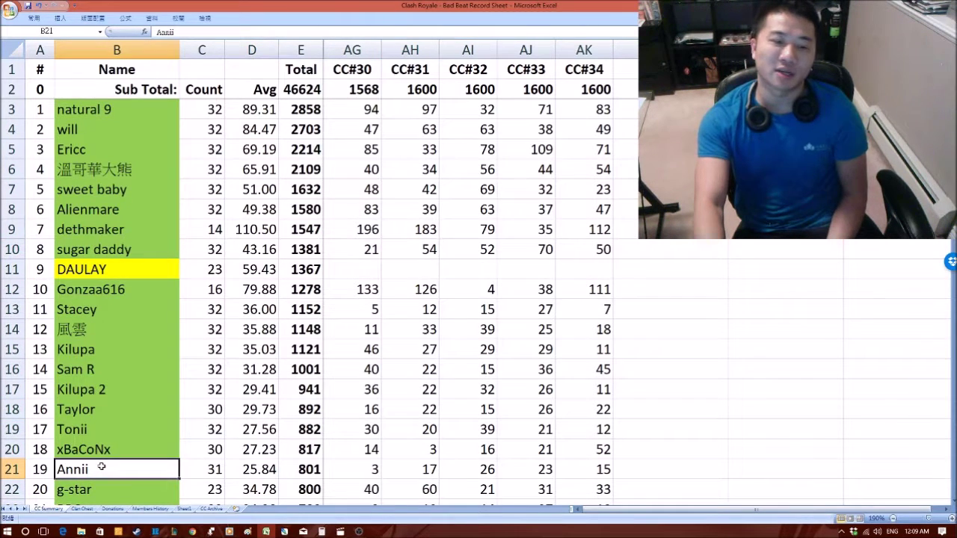
pyautogui.click(475, 311)
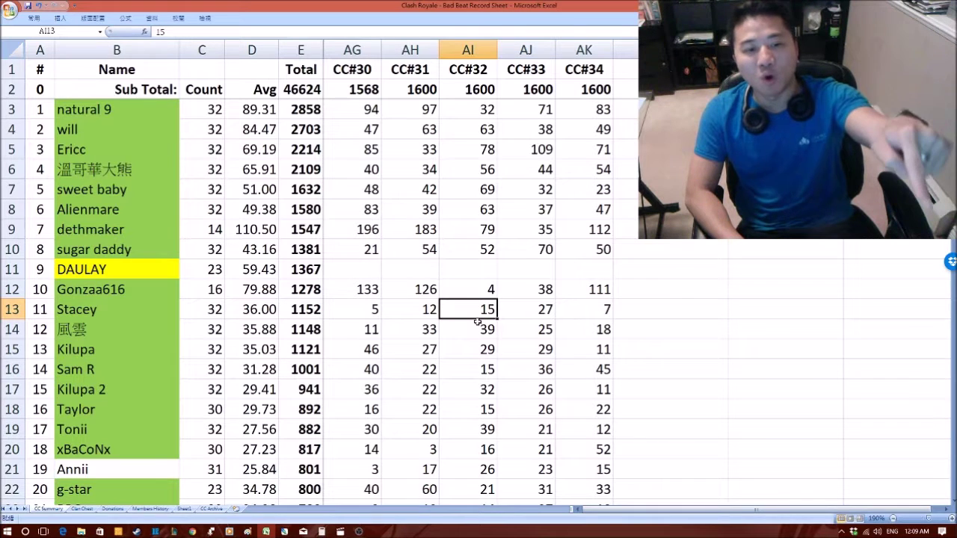
# Look through the members ranked 21 to 40 and check the CC#30 to CC#34 scores of the member in row 27
pyautogui.press('pagedown')
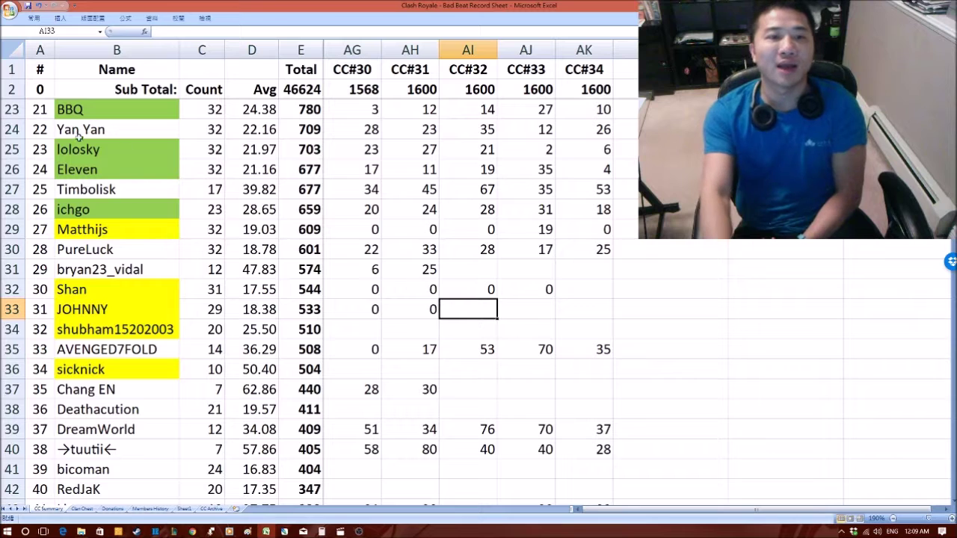
pyautogui.click(91, 194)
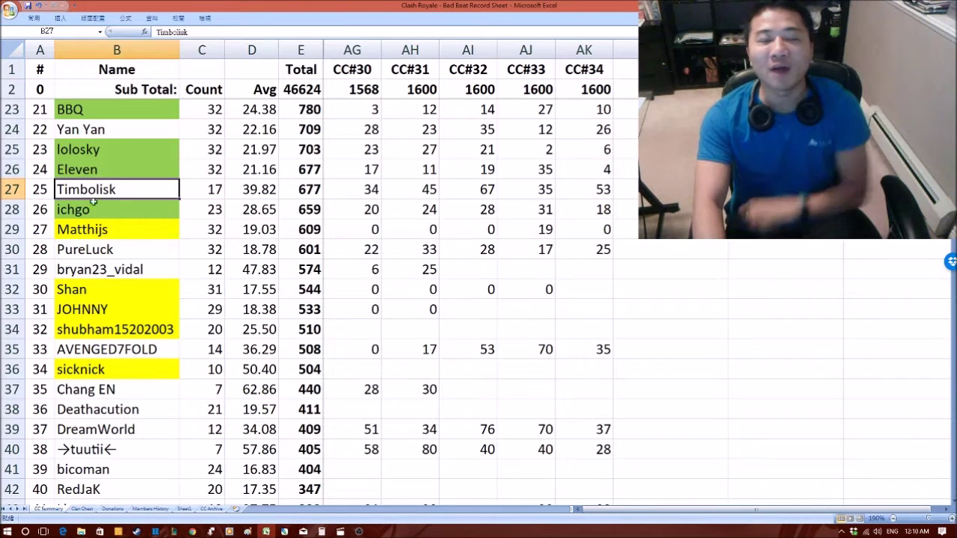
pyautogui.click(374, 189)
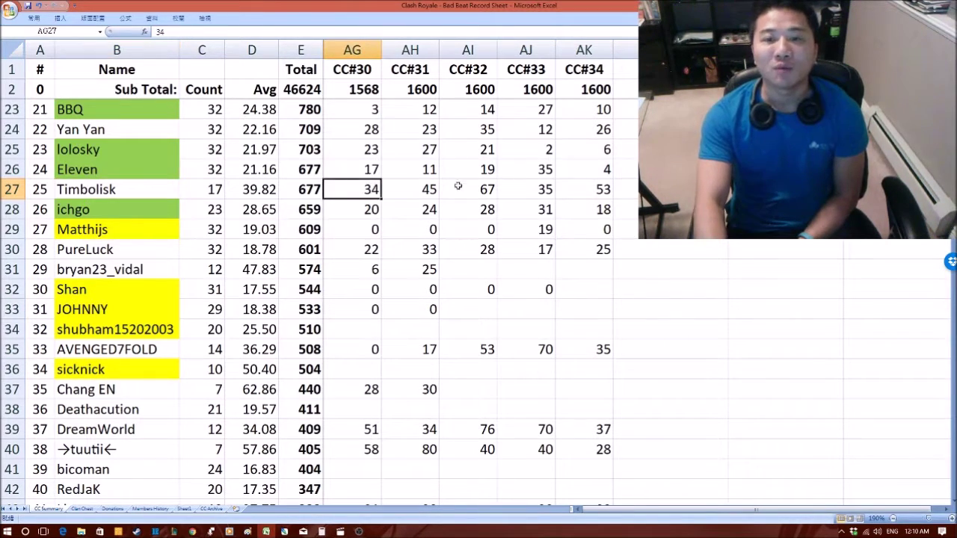
pyautogui.click(564, 187)
# Examine the average and recent Clan Chest scores of the member in row 24
pyautogui.click(139, 117)
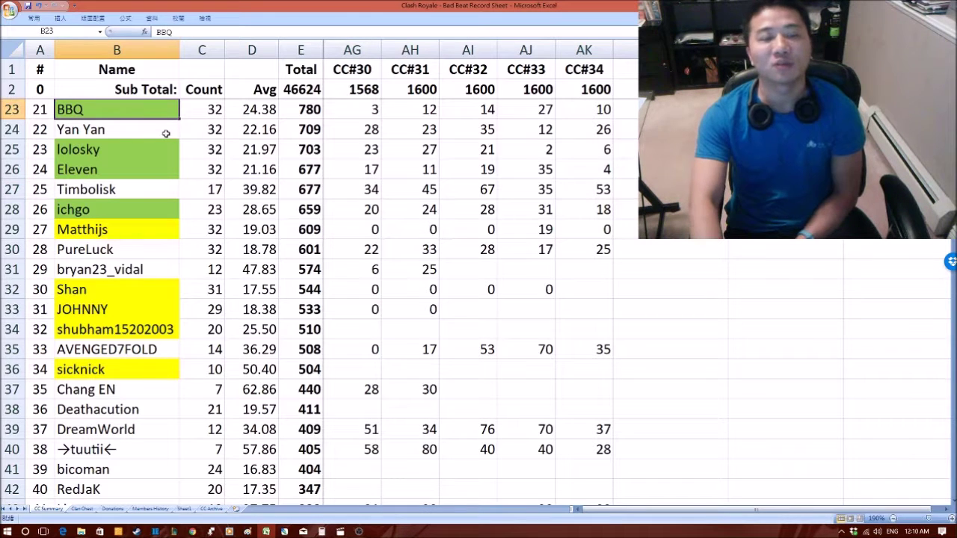
pyautogui.click(148, 127)
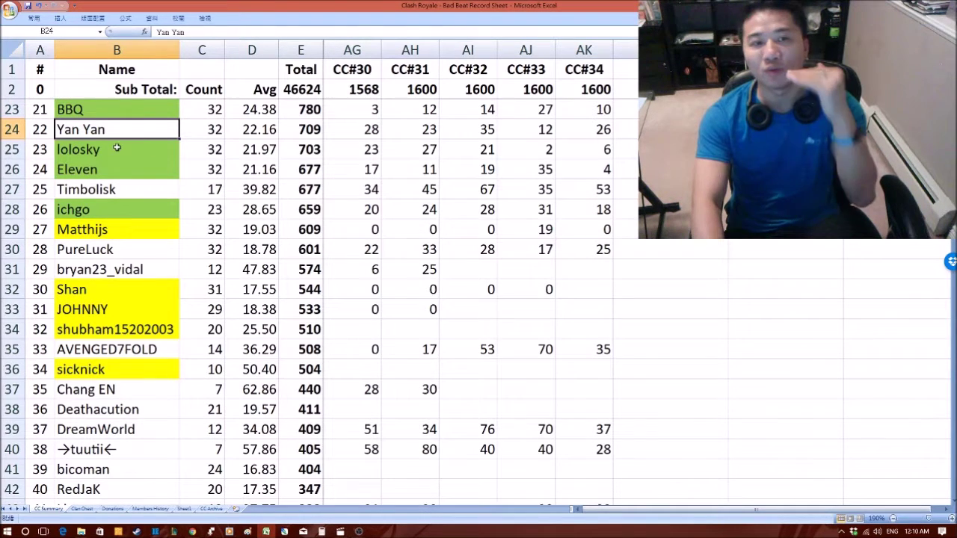
pyautogui.click(373, 131)
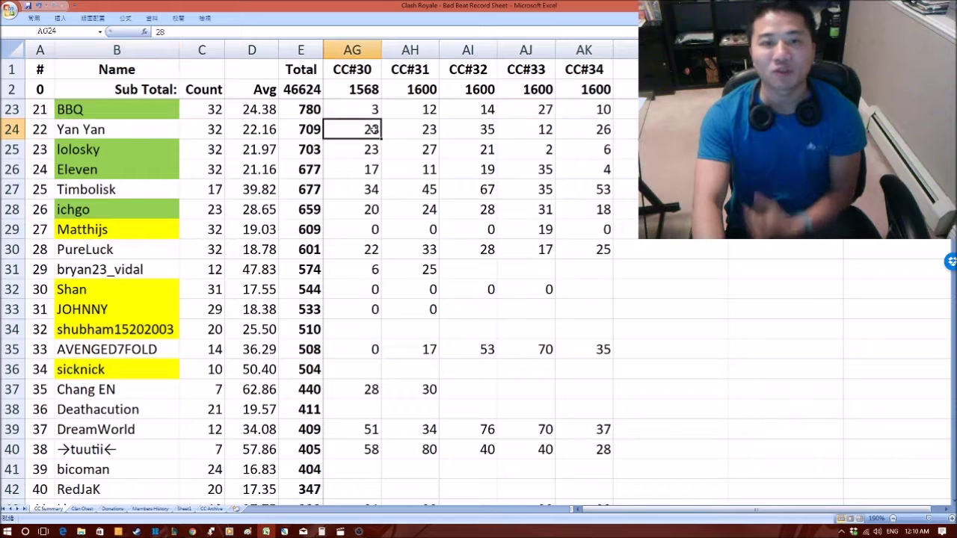
pyautogui.click(266, 130)
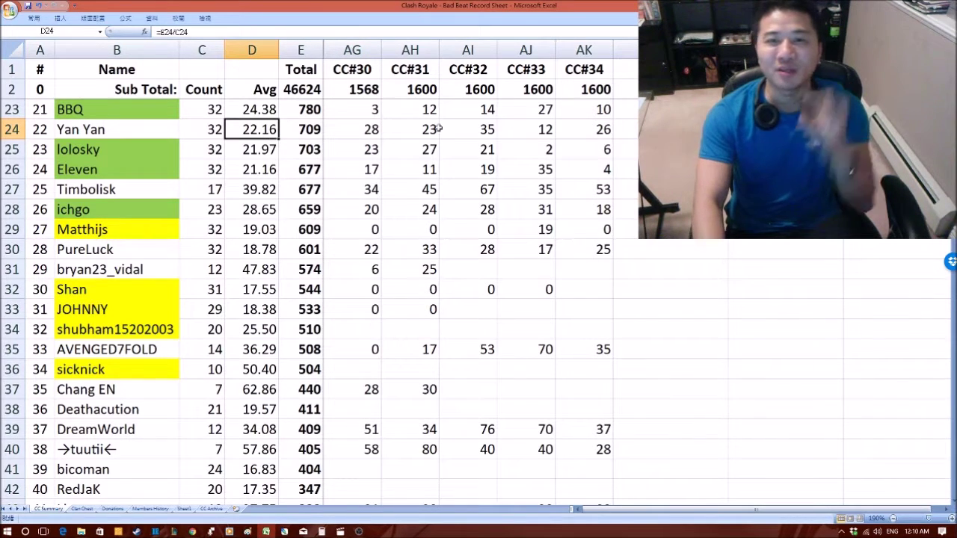
pyautogui.click(537, 134)
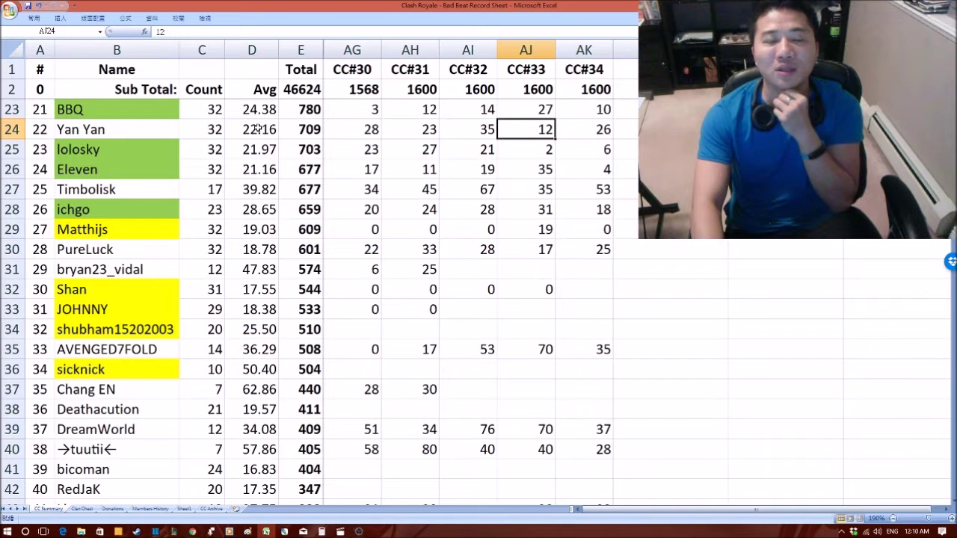
pyautogui.click(152, 136)
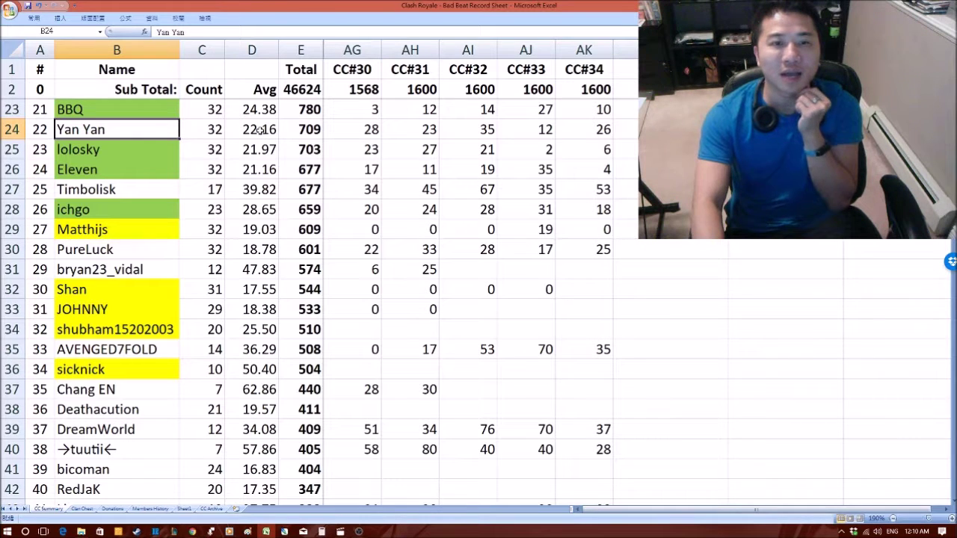
# Check the averages and the CC#32 to CC#34 scores of the members in rows 25 and 26
pyautogui.click(136, 189)
pyautogui.moveTo(132, 153); pyautogui.dragTo(128, 165)
pyautogui.click(263, 147)
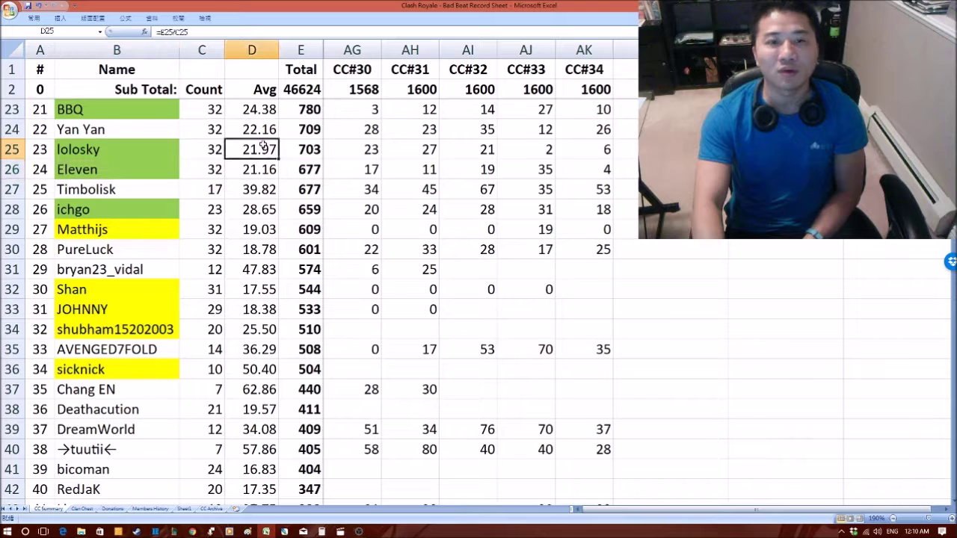
pyautogui.click(537, 149)
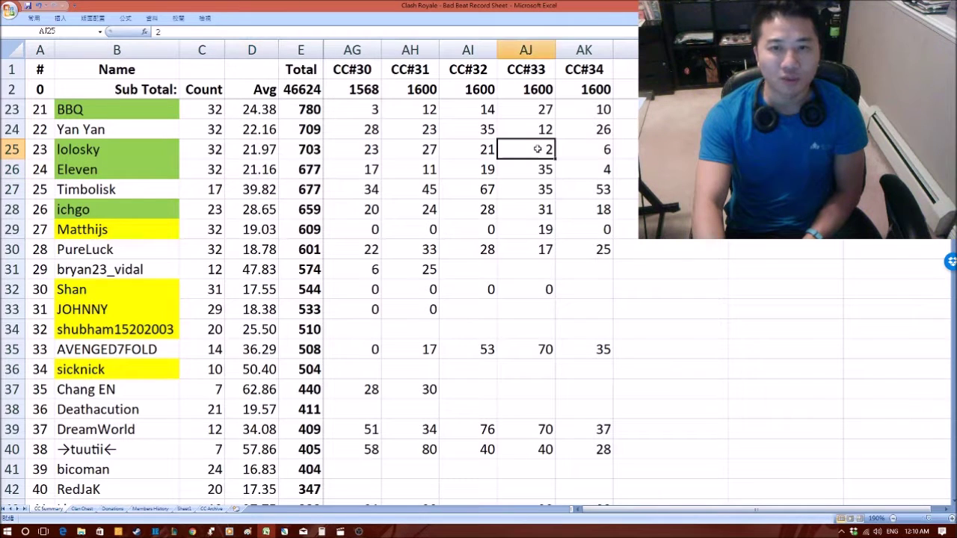
pyautogui.moveTo(486, 150); pyautogui.dragTo(576, 148)
pyautogui.click(598, 171)
pyautogui.click(575, 148)
pyautogui.click(561, 172)
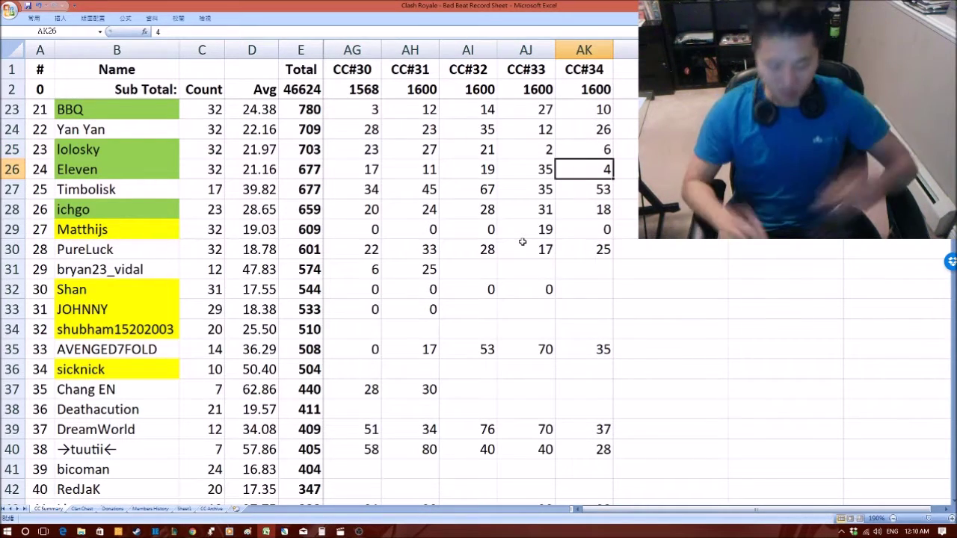
# Examine the Clan Chest scores of the members ranked 41 to 80, including the CC#34 entries in rows 67 to 80
pyautogui.press('pagedown')
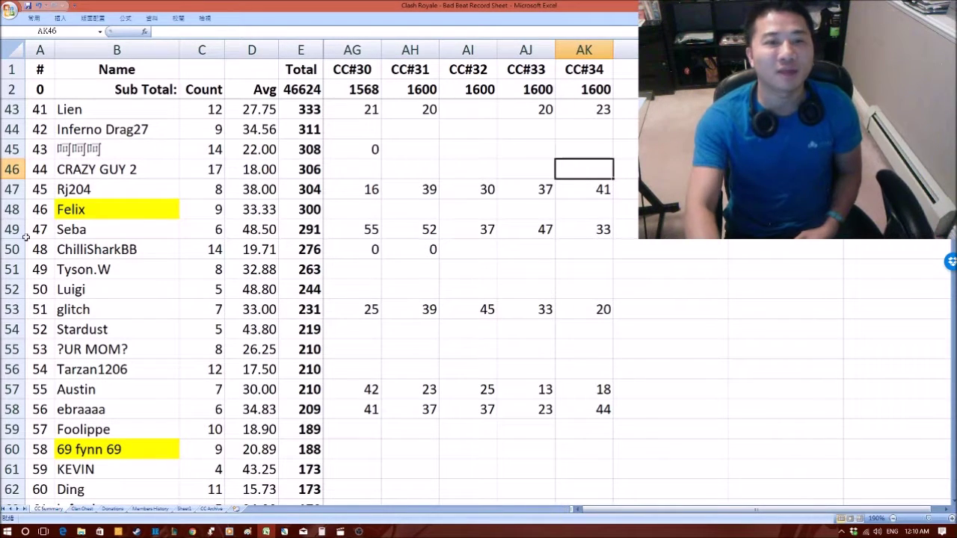
pyautogui.click(117, 112)
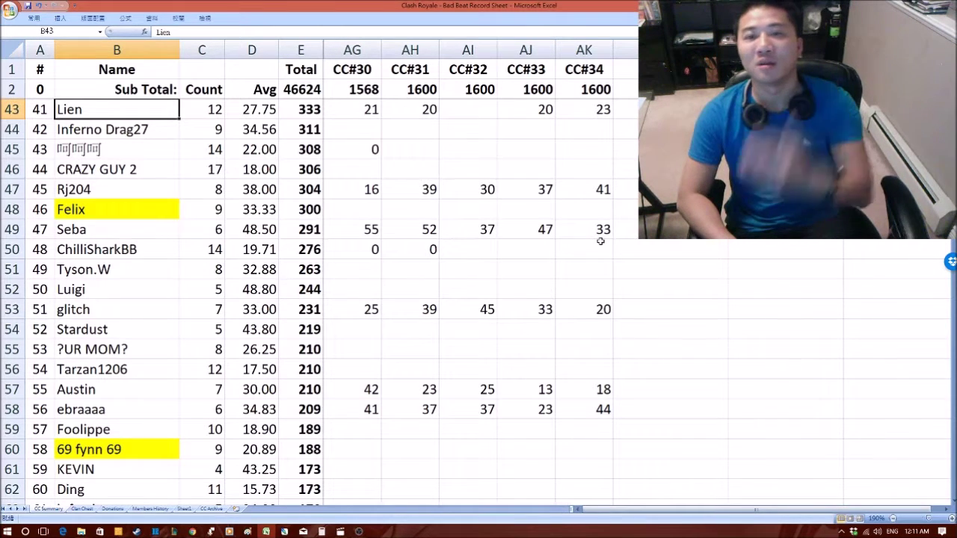
pyautogui.press('pagedown')
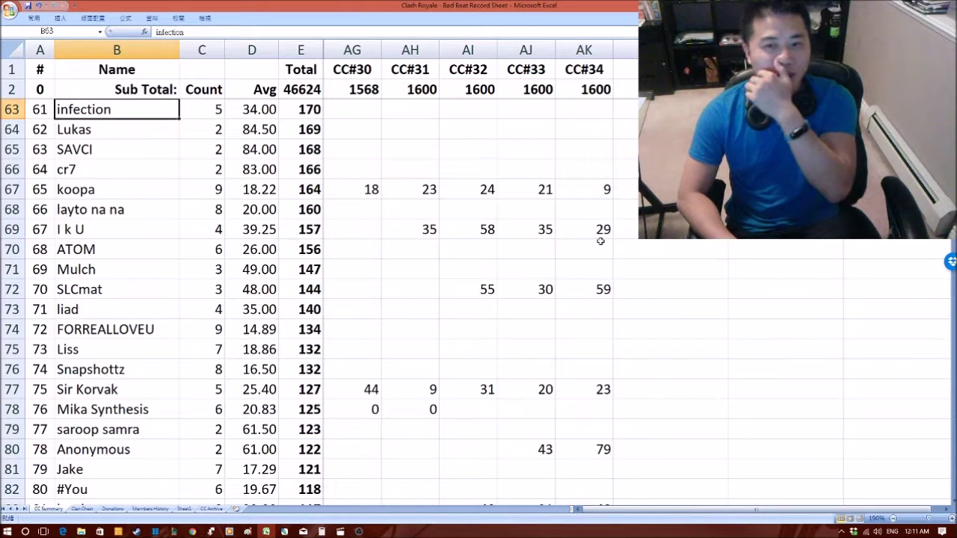
pyautogui.moveTo(595, 189); pyautogui.dragTo(577, 454)
pyautogui.click(576, 429)
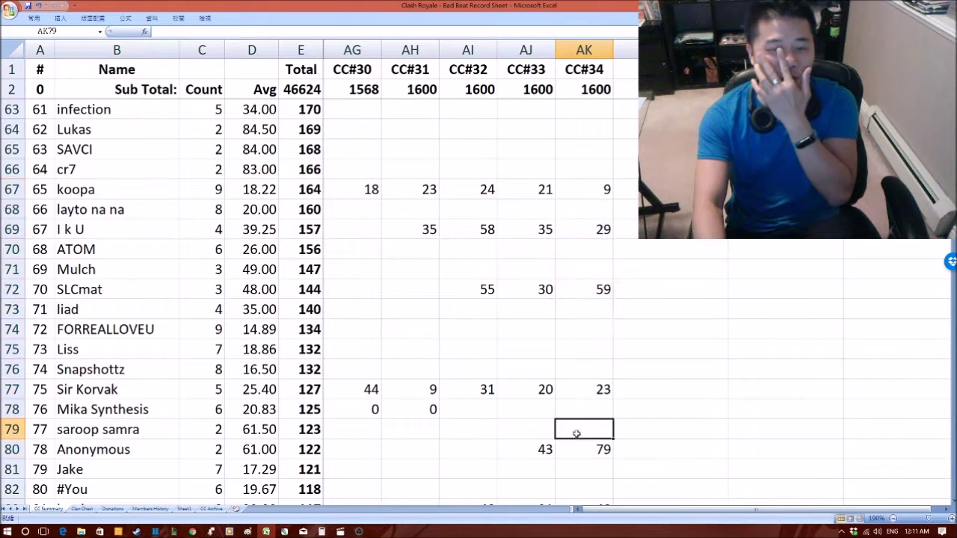
pyautogui.moveTo(587, 310); pyautogui.dragTo(459, 371)
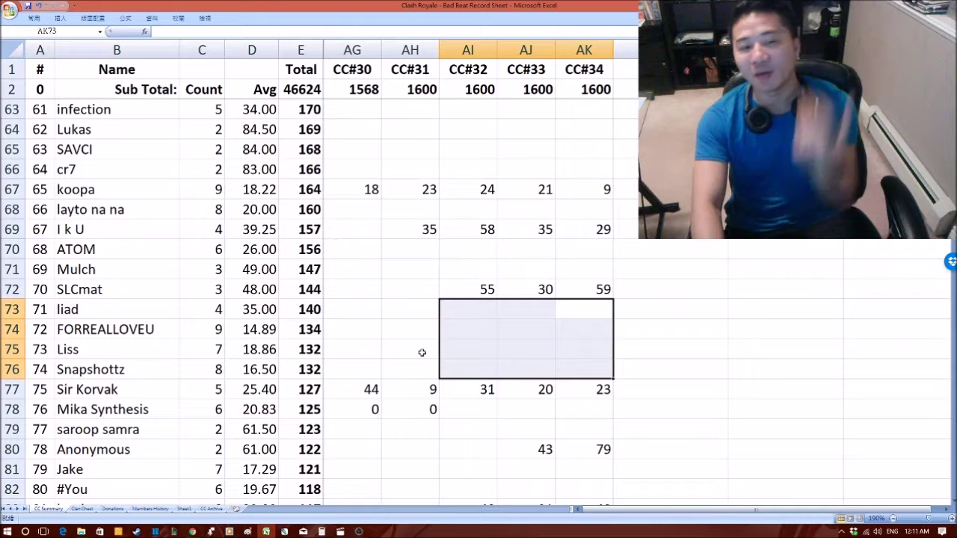
pyautogui.click(411, 352)
pyautogui.press('Up')
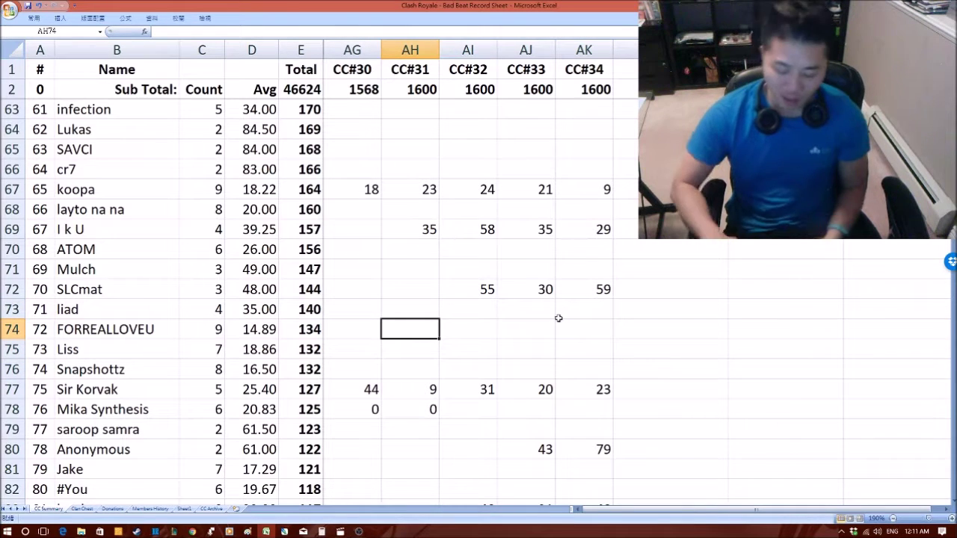
# Inspect the lowest-ranked members in rows 83 to 102, including the blank CC#32 to CC#34 entries near the end
pyautogui.press('pagedown')
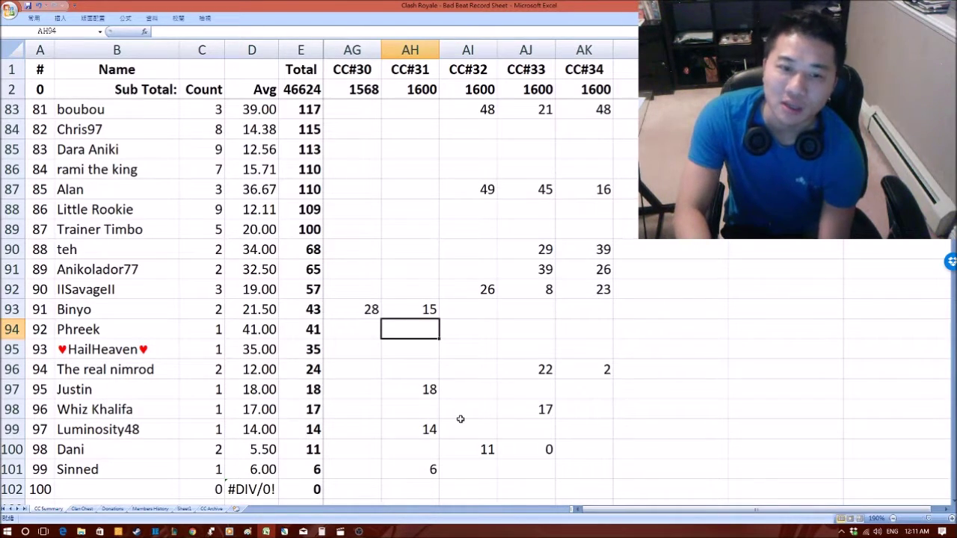
pyautogui.click(592, 390)
pyautogui.moveTo(592, 390); pyautogui.dragTo(477, 395)
pyautogui.moveTo(585, 415); pyautogui.dragTo(479, 411)
pyautogui.moveTo(565, 442); pyautogui.dragTo(486, 447)
pyautogui.click(581, 448)
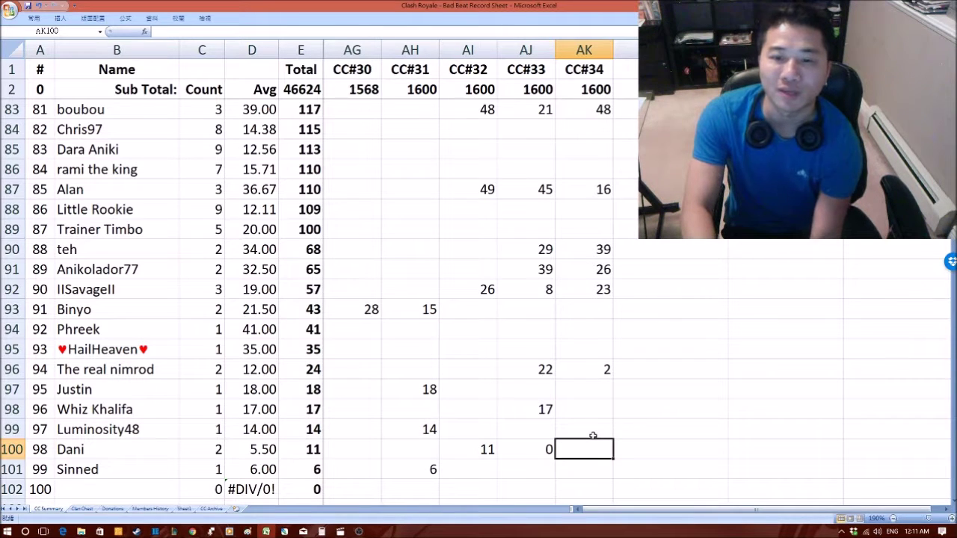
# Examine the rank, average, and CC#33 and CC#34 scores of the member in row 96
pyautogui.click(90, 367)
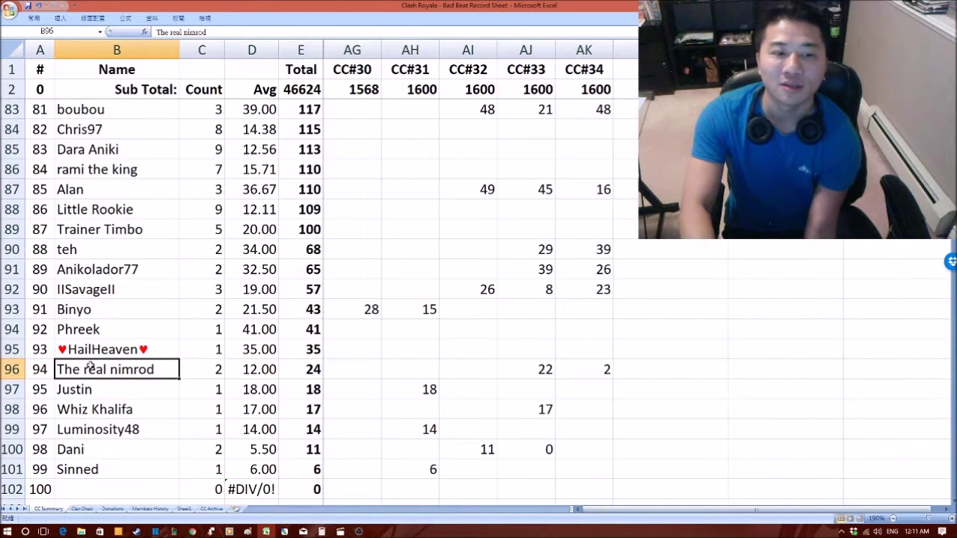
pyautogui.click(45, 369)
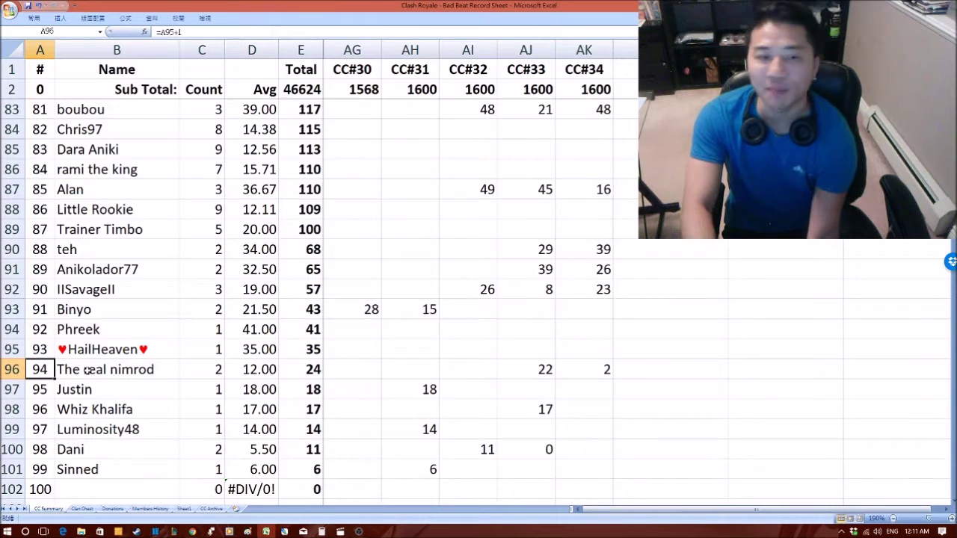
pyautogui.click(101, 371)
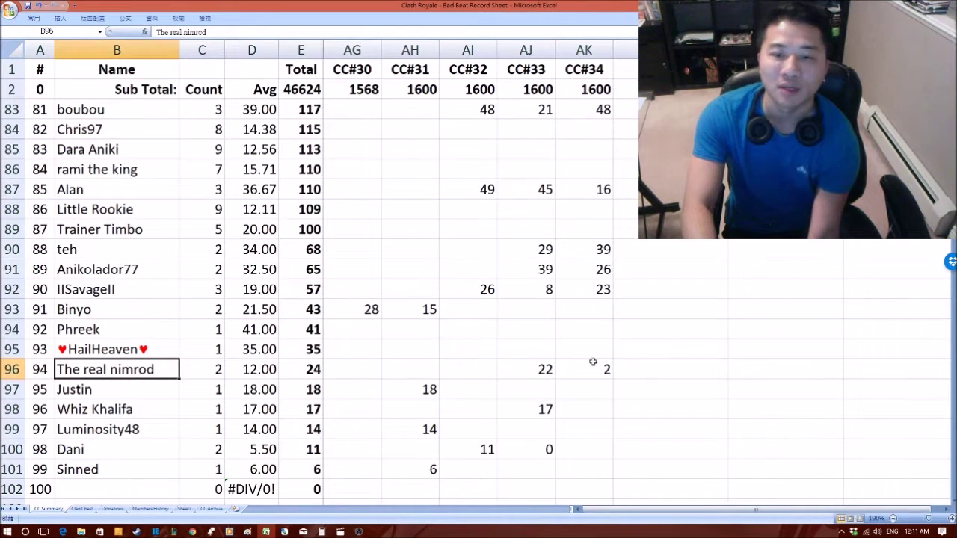
pyautogui.click(530, 368)
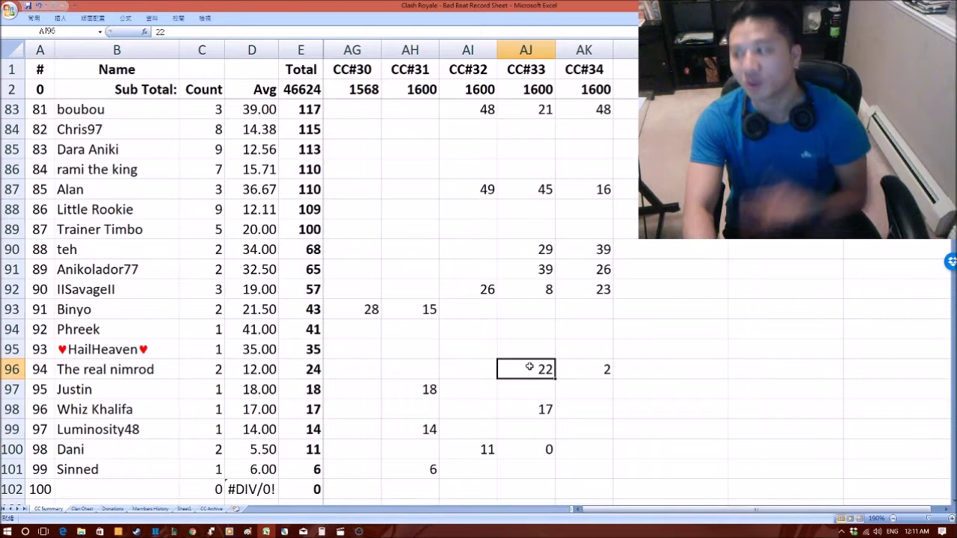
pyautogui.click(585, 370)
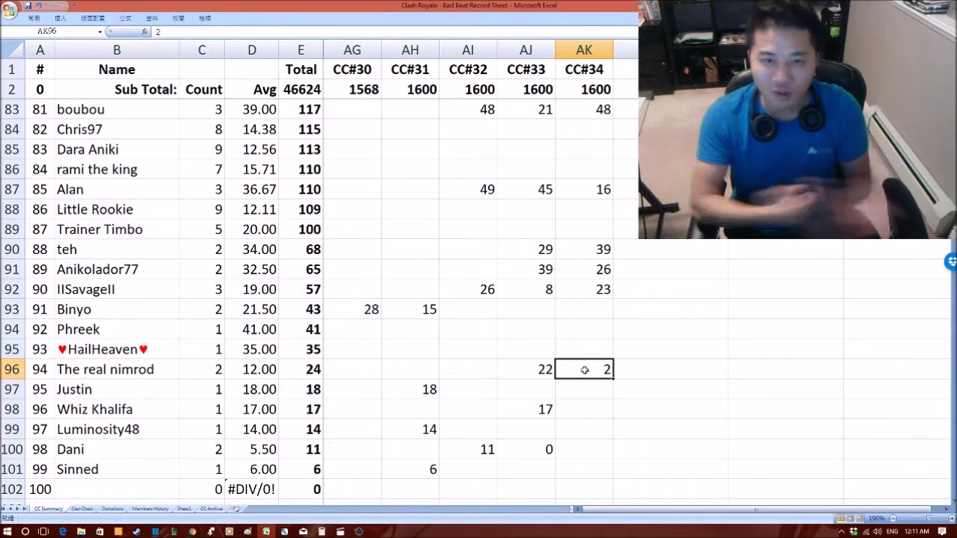
pyautogui.click(259, 372)
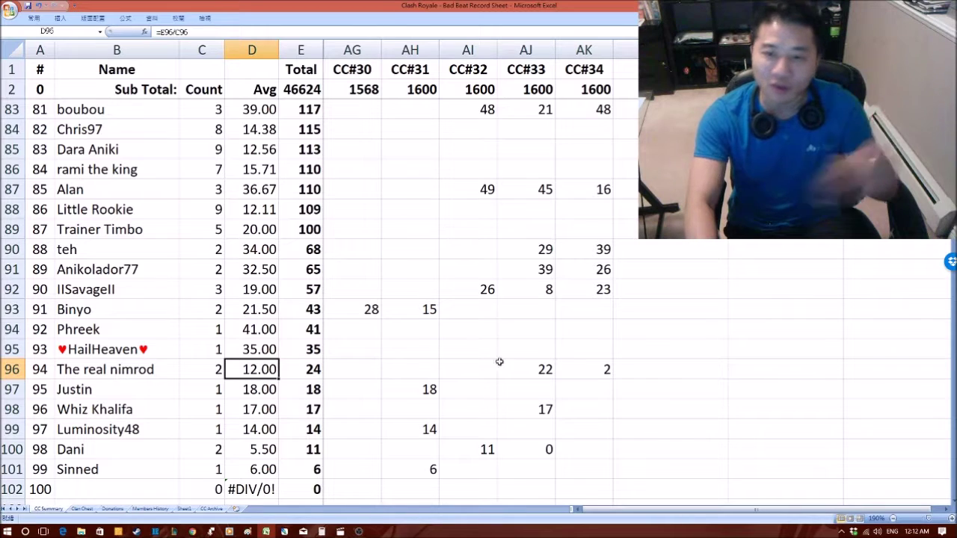
pyautogui.moveTo(550, 368); pyautogui.dragTo(580, 372)
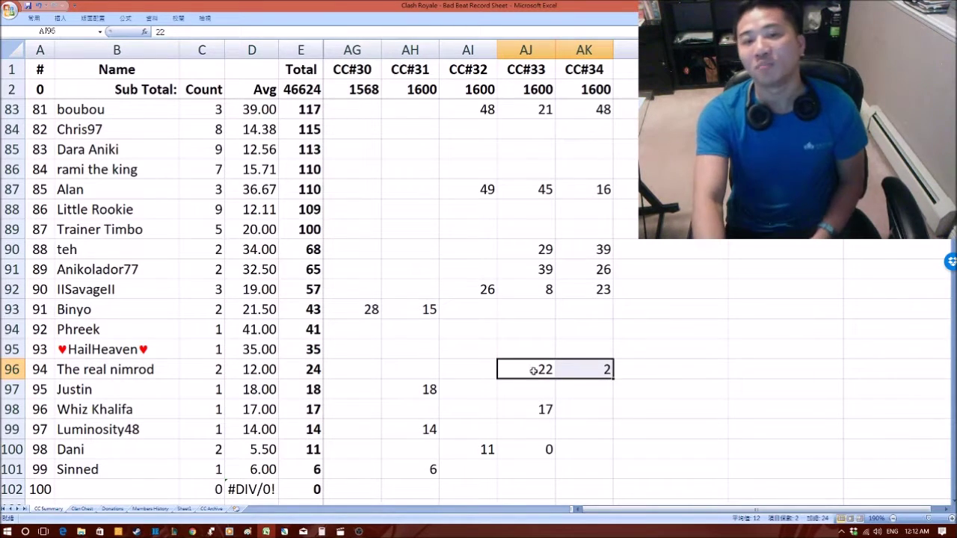
# Test a CC#32 score of 0 for the member in row 91, check the average, and clear the score again
pyautogui.moveTo(536, 272)
pyautogui.mouseDown()
pyautogui.moveTo(570, 271)
pyautogui.moveTo(540, 269)
pyautogui.mouseUp()
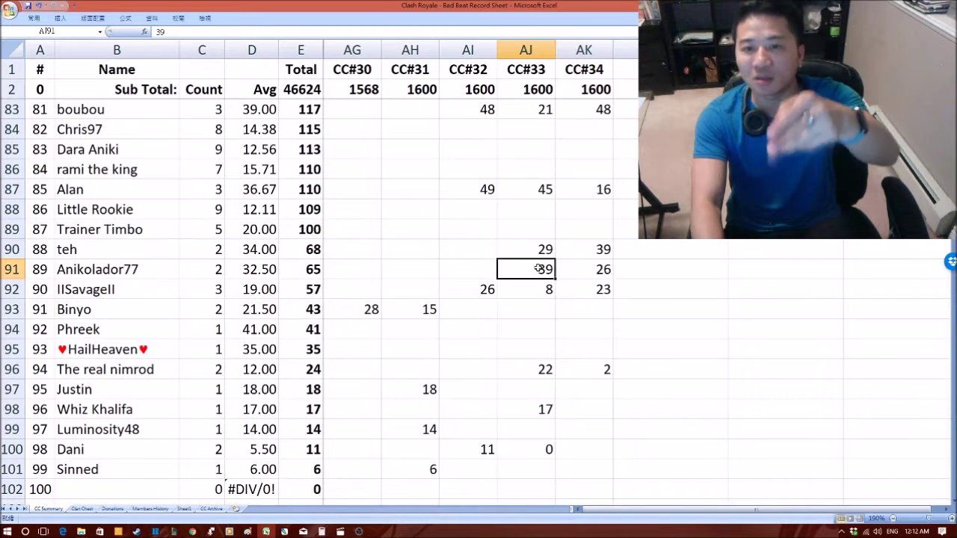
pyautogui.click(451, 274)
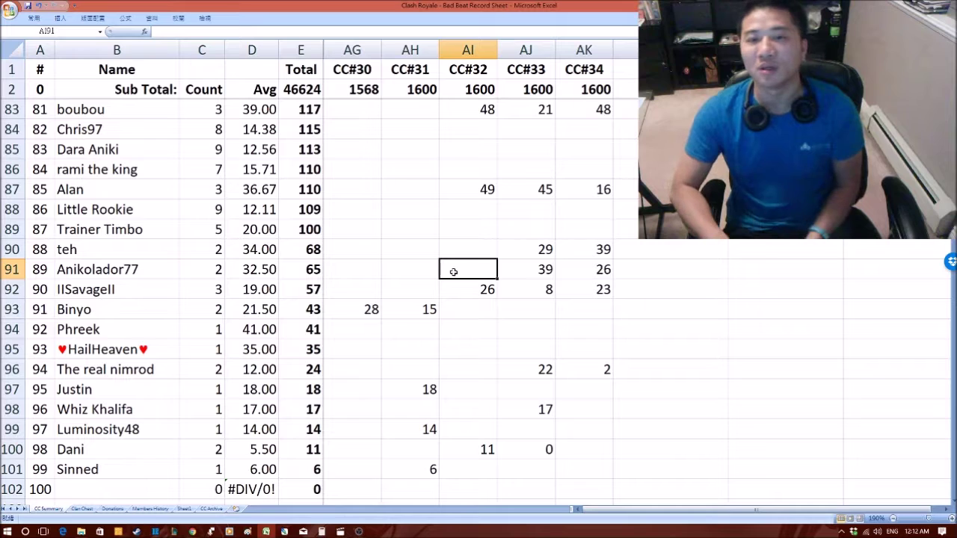
pyautogui.write('0')
pyautogui.press('Return')
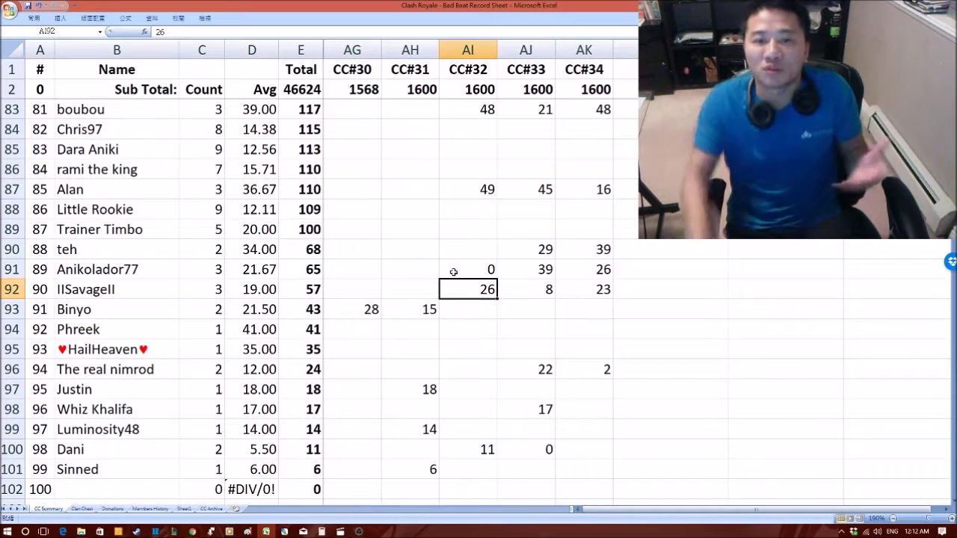
pyautogui.click(270, 267)
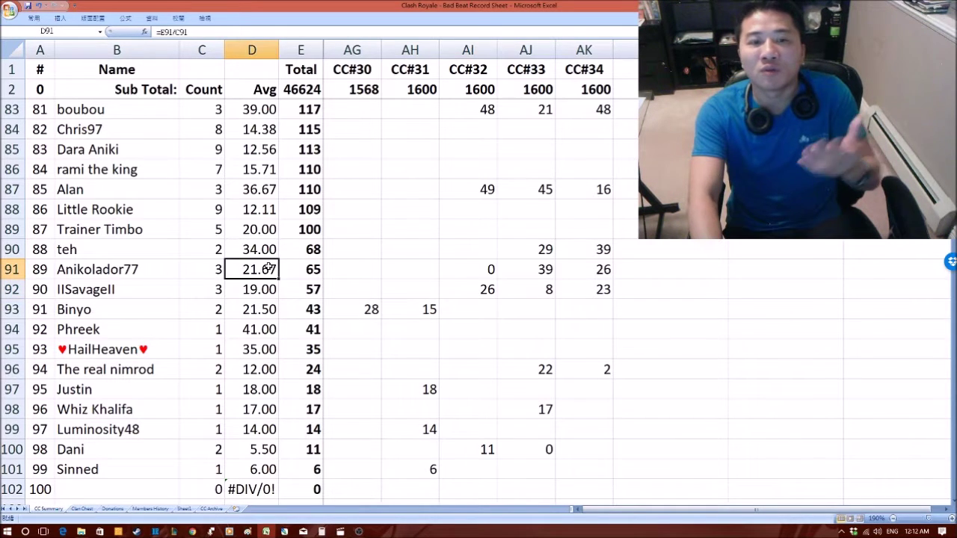
pyautogui.click(474, 267)
pyautogui.press('Delete')
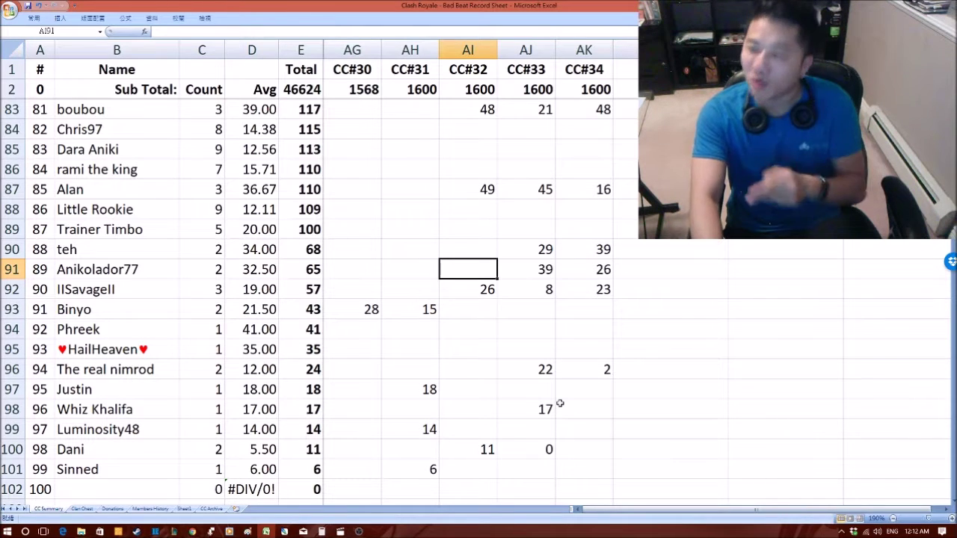
# Return to the top-ranked members at the start of the record sheet
pyautogui.press('pageup')
pyautogui.press('pageup')
pyautogui.press('pageup')
pyautogui.press('pageup')
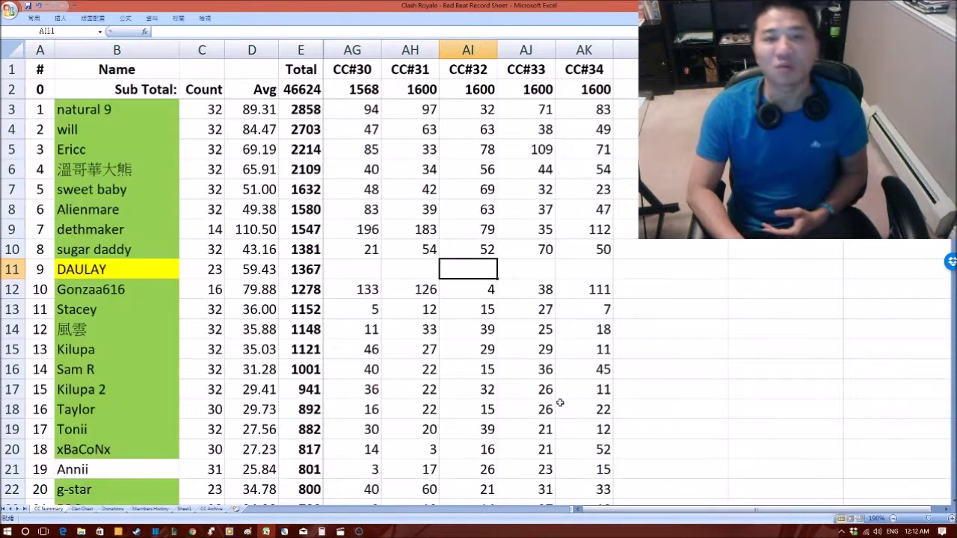